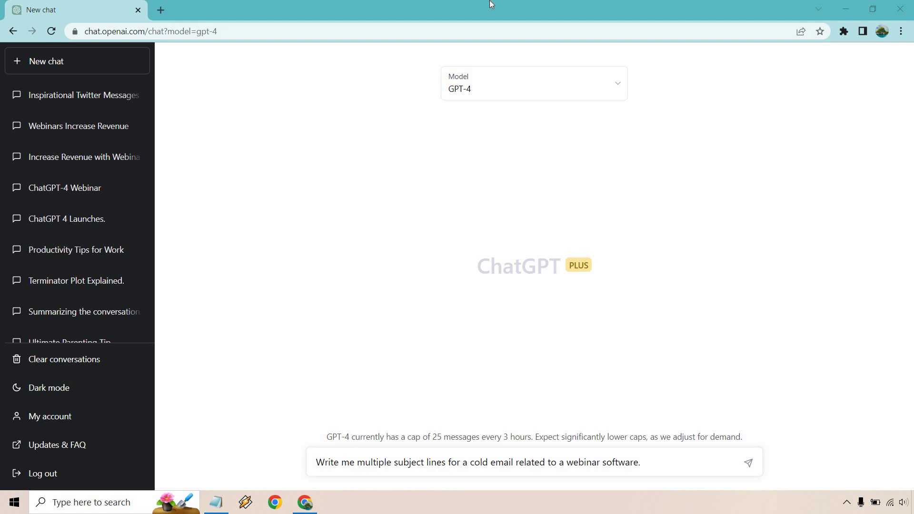
Send the prompt so GPT-4 returns ten emoji-tagged cold-email subject lines for webinar software.
left_click(748, 462)
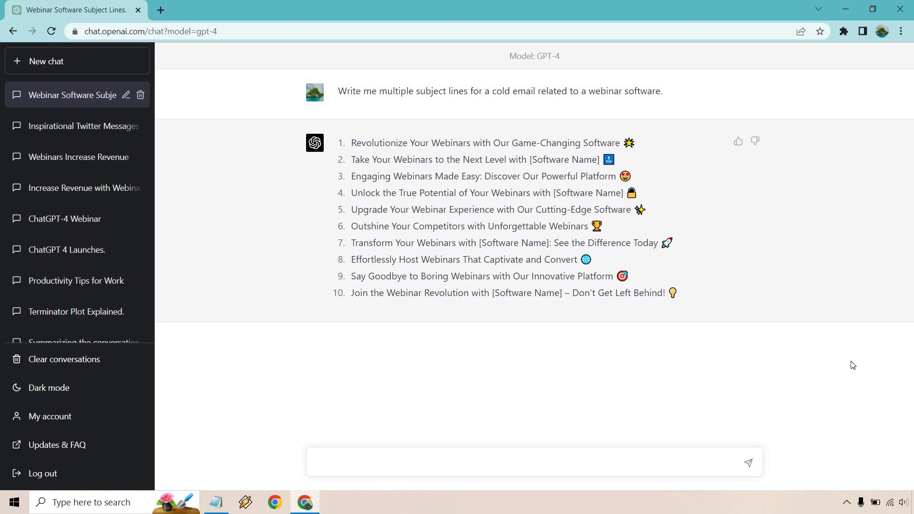
Draft the cold-email request ending 'The subject line is: Join the Webinar Revolution – Don't Get Left Behind!'.
type("Write me a cold email talking about a webinar software, the benefits of it, as well as a call to action for hopping on a call and talking more about it.")
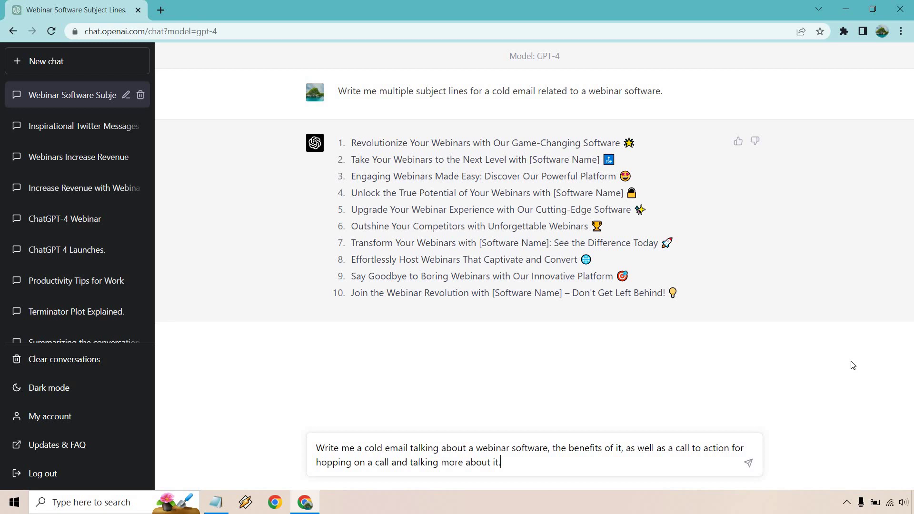
key("shift+Return")
key("shift+Return")
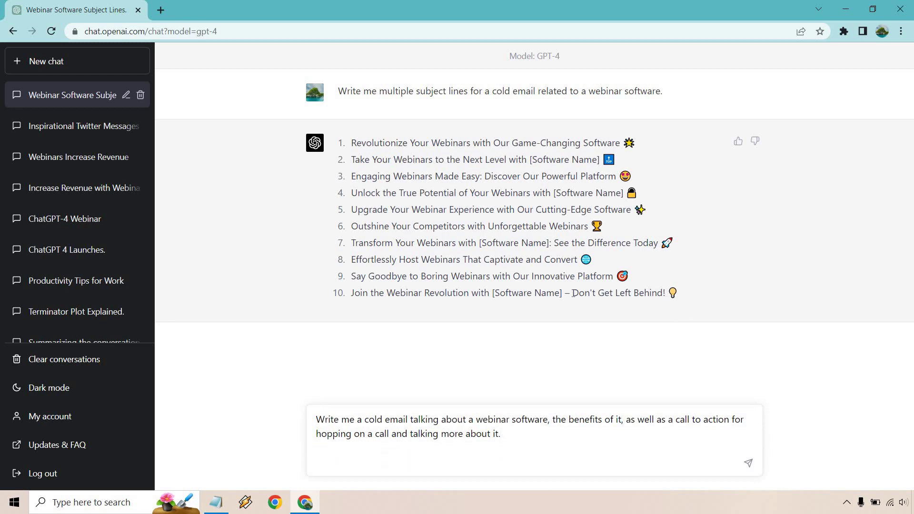
left_click_drag(666, 293, 352, 305)
key("ctrl+c")
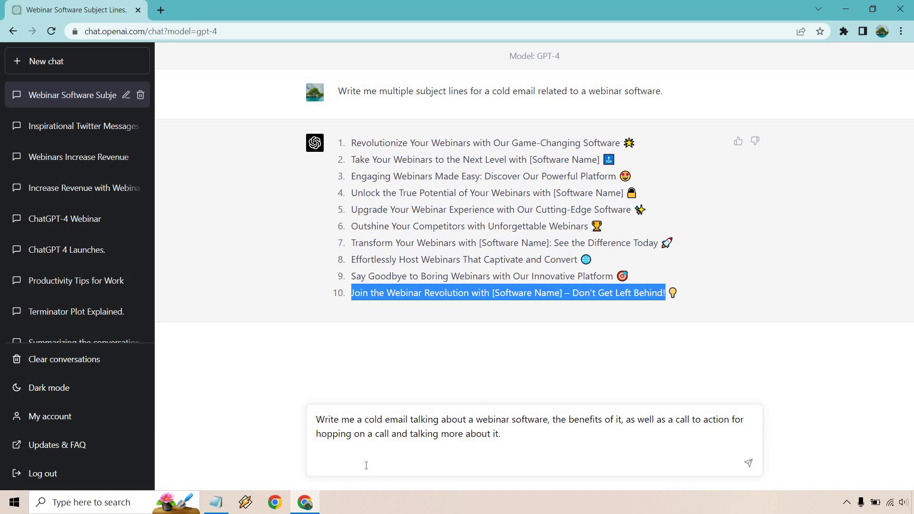
left_click(365, 466)
type("The subject line is")
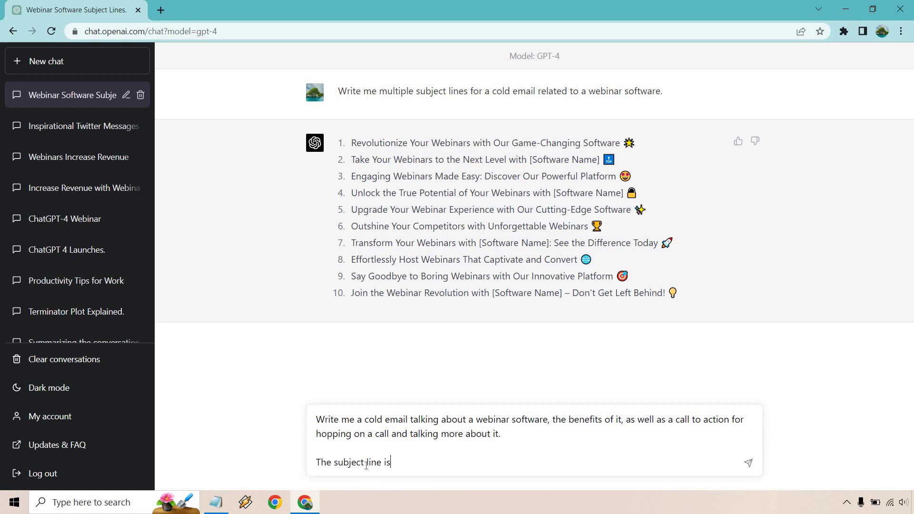
type(":")
key("ctrl+v")
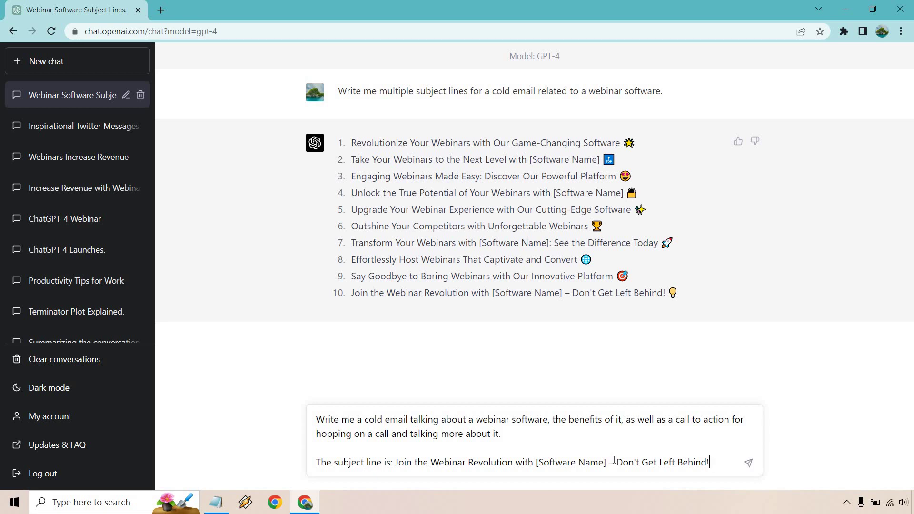
key("BackSpace")
key("BackSpace")
key("BackSpace")
key("BackSpace")
key("BackSpace")
key("BackSpace")
key("BackSpace")
key("BackSpace")
key("BackSpace")
key("BackSpace")
key("BackSpace")
key("BackSpace")
key("BackSpace")
key("BackSpace")
key("BackSpace")
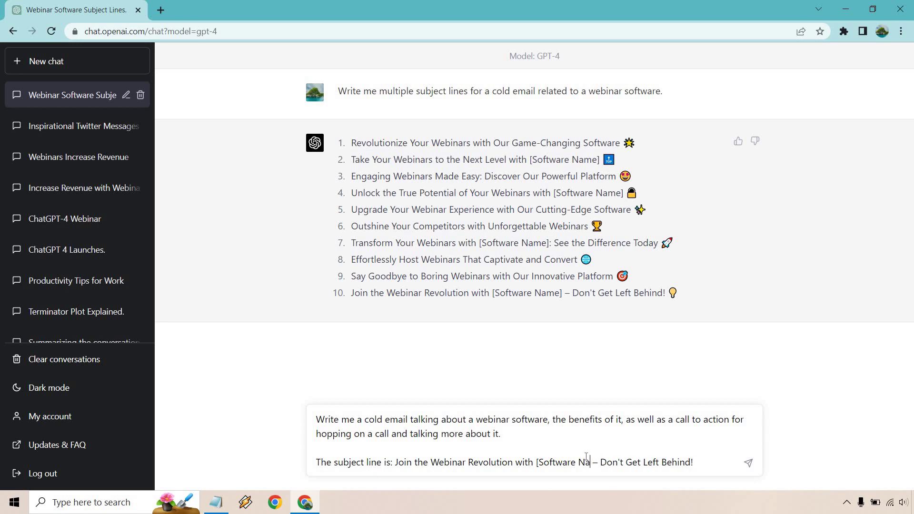
key("BackSpace")
key("BackSpace")
key("BackSpace")
key("BackSpace")
key("BackSpace")
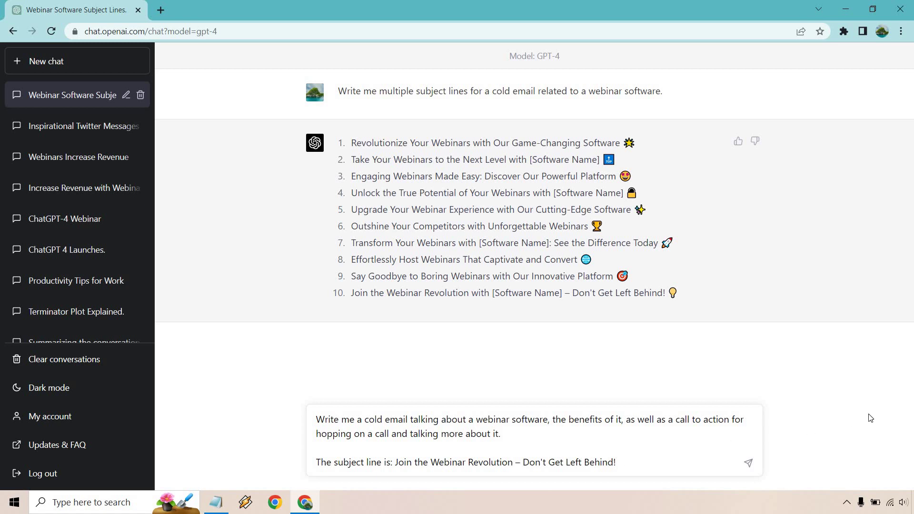
Send the request and review GPT-4's cold email with five benefits and a 15-minute call ask.
key("Return")
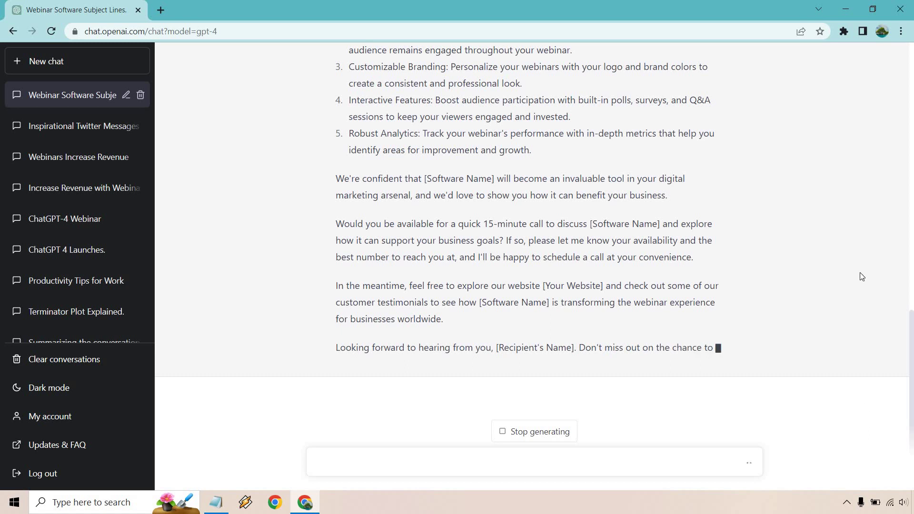
scroll(855, 281, "up", 5)
scroll(856, 281, "up", 3)
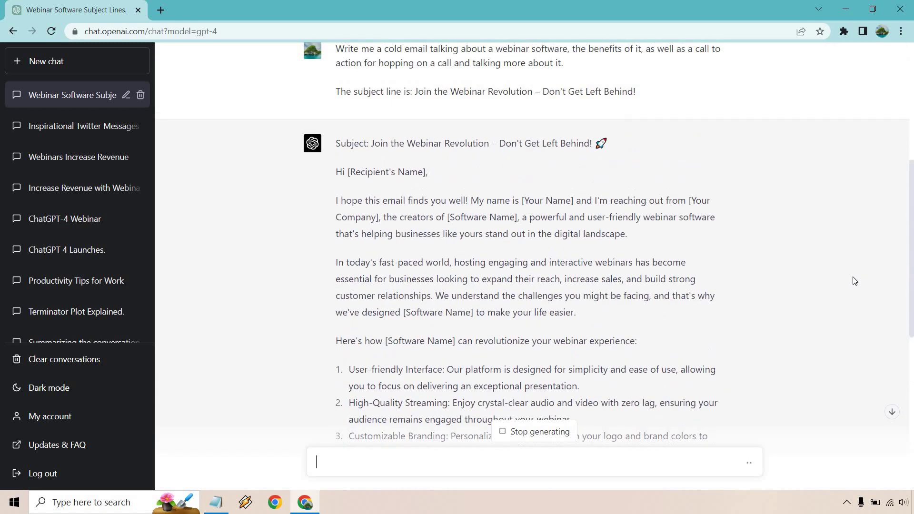
scroll(855, 281, "down", 12)
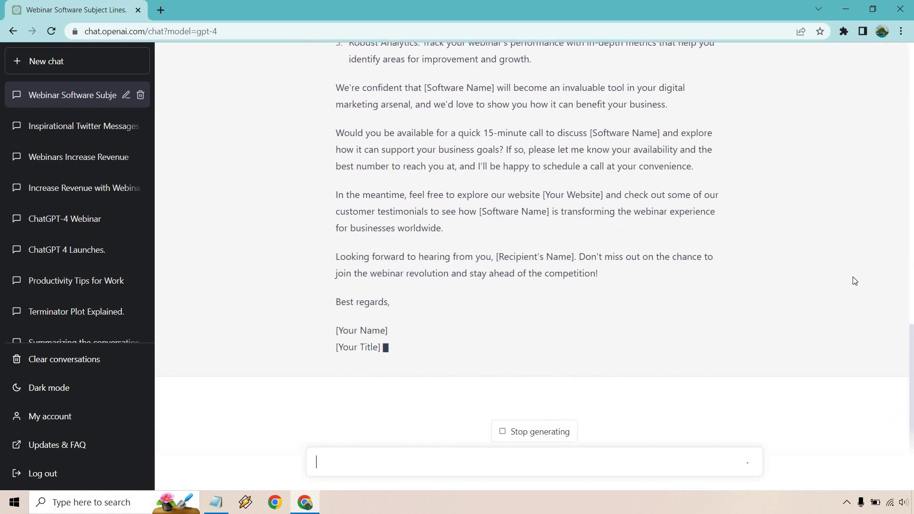
scroll(855, 280, "up", 1)
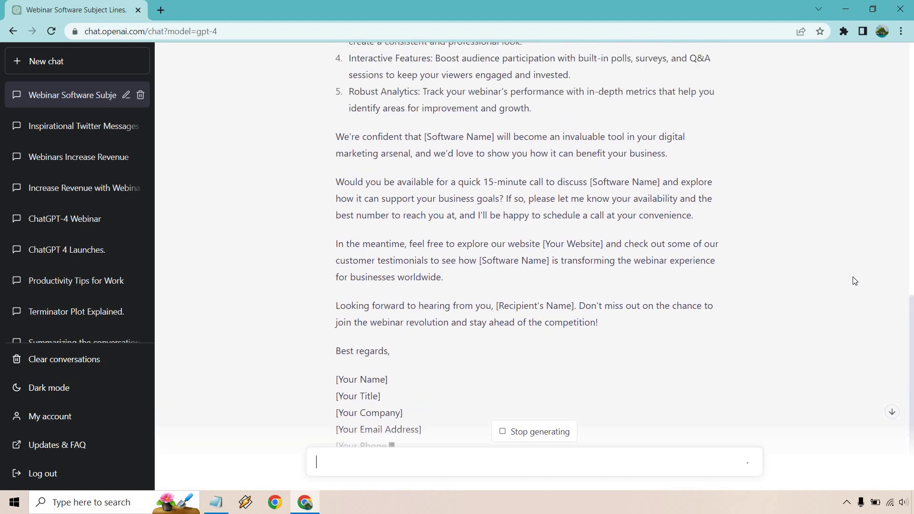
scroll(855, 280, "up", 1)
scroll(853, 283, "up", 3)
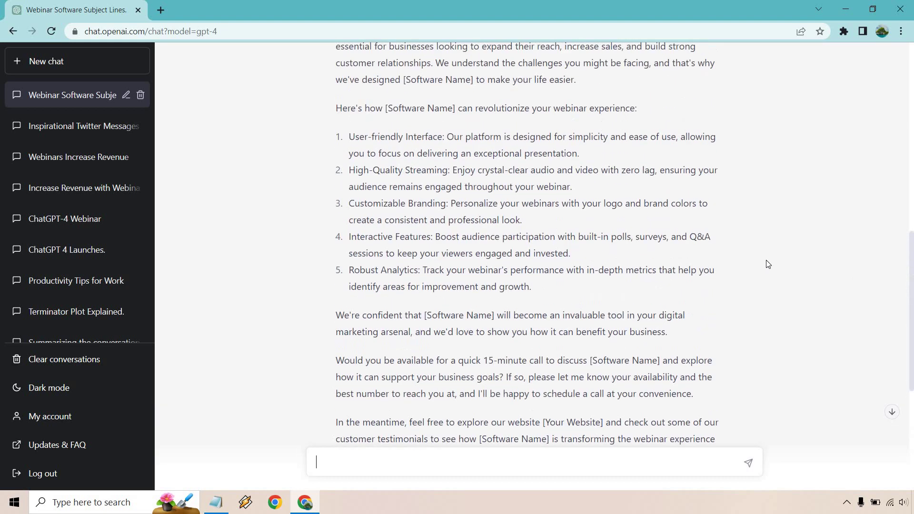
scroll(831, 265, "up", 2)
scroll(841, 266, "up", 8)
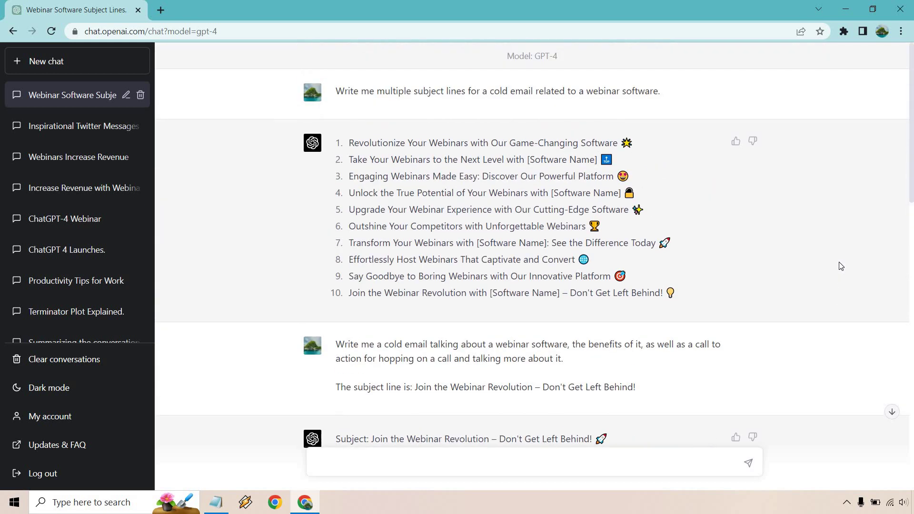
Start a new chat using the GPT-4 model.
left_click(120, 65)
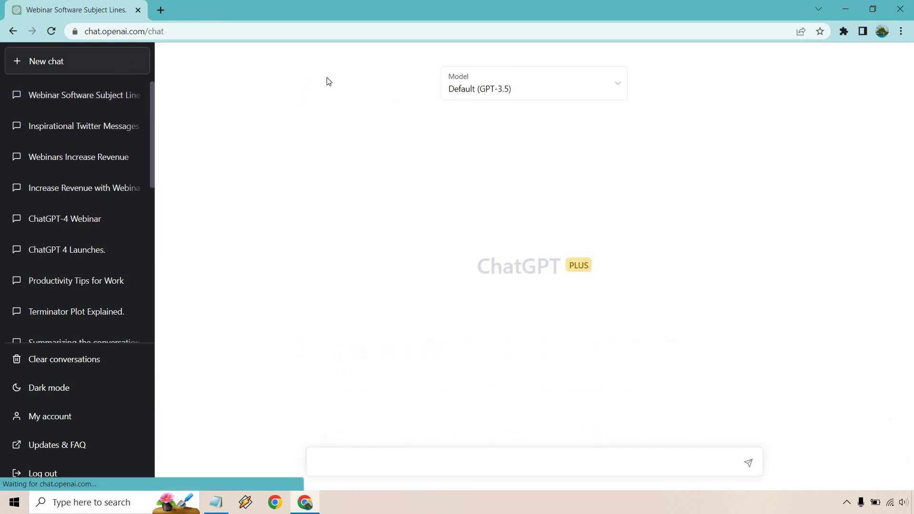
left_click(520, 94)
left_click(492, 167)
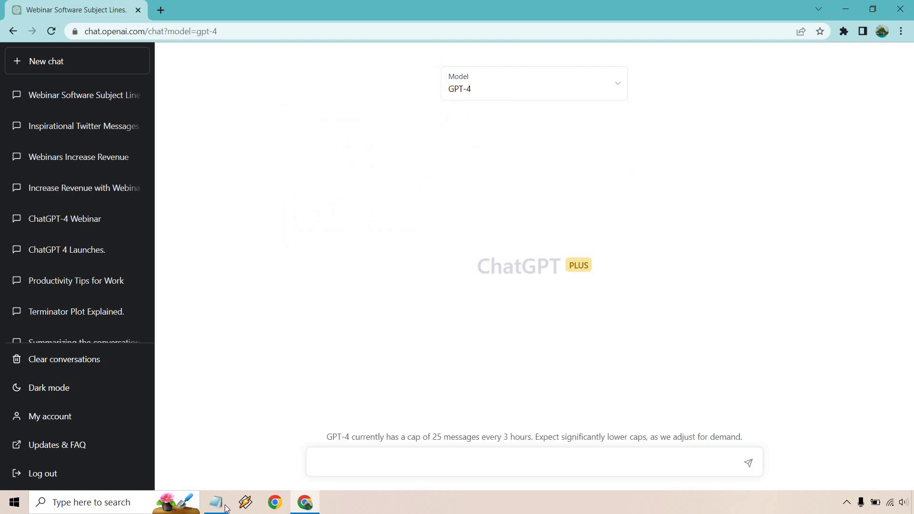
Paste and send the request for ten Facebook ad headlines for webinar software.
type("Write me multiple Facebook Ad headlines for a webinar software.")
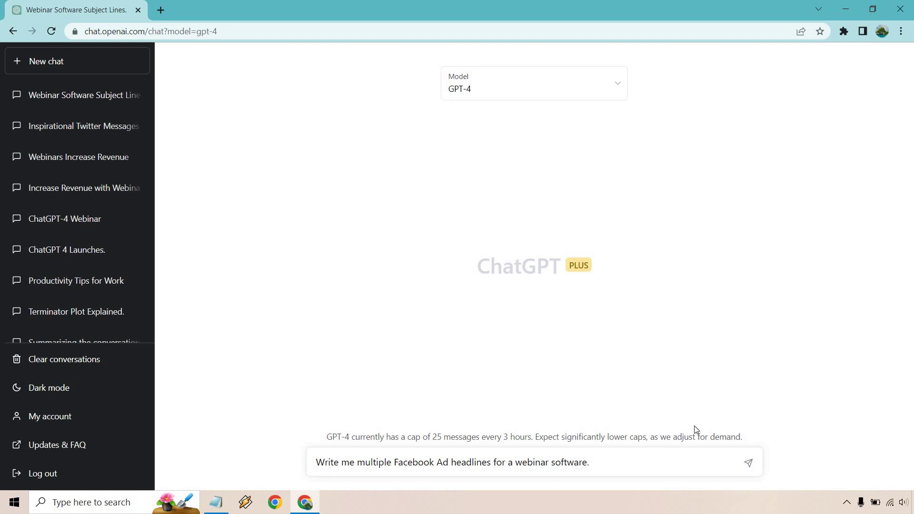
left_click(748, 464)
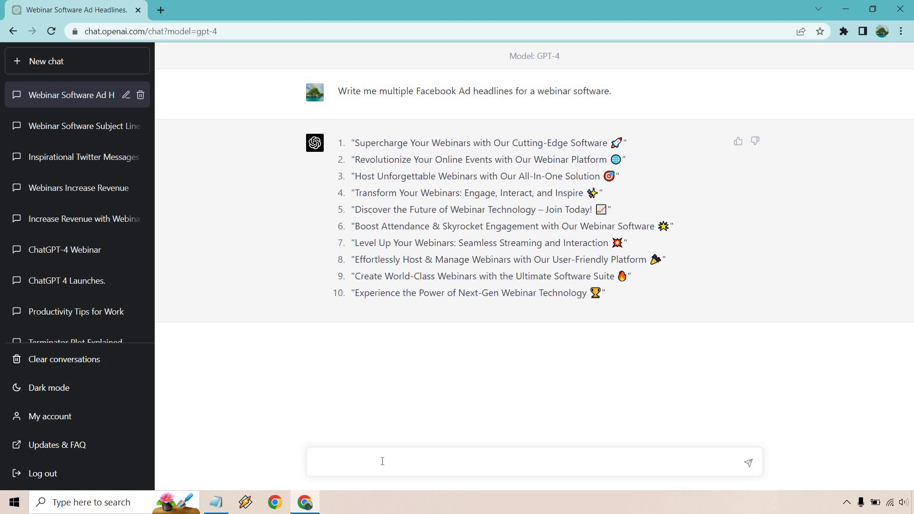
Request Facebook ad copy for the headline 'Host Unforgettable Webinars with Our All-In-One Solution'.
type("Write Facebook ad copy from this headline:")
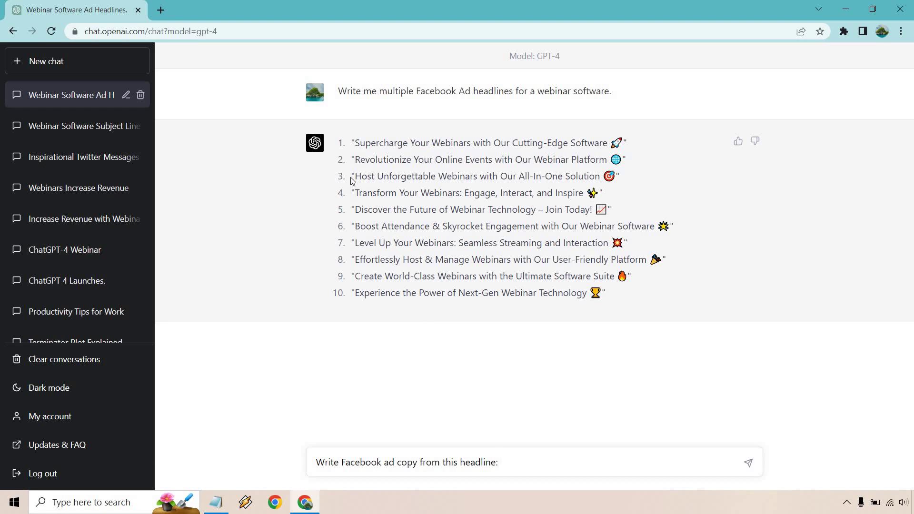
left_click_drag(356, 174, 600, 177)
key("ctrl+c")
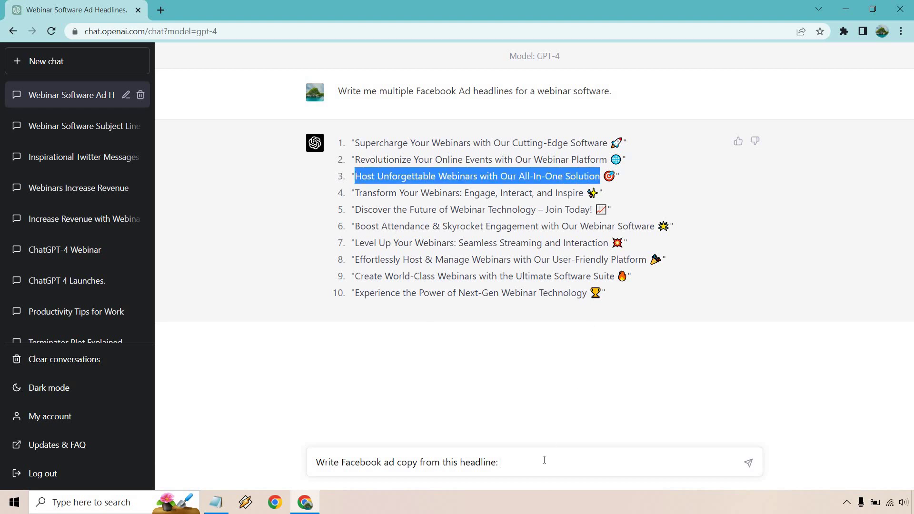
left_click(544, 460)
key("ctrl+v")
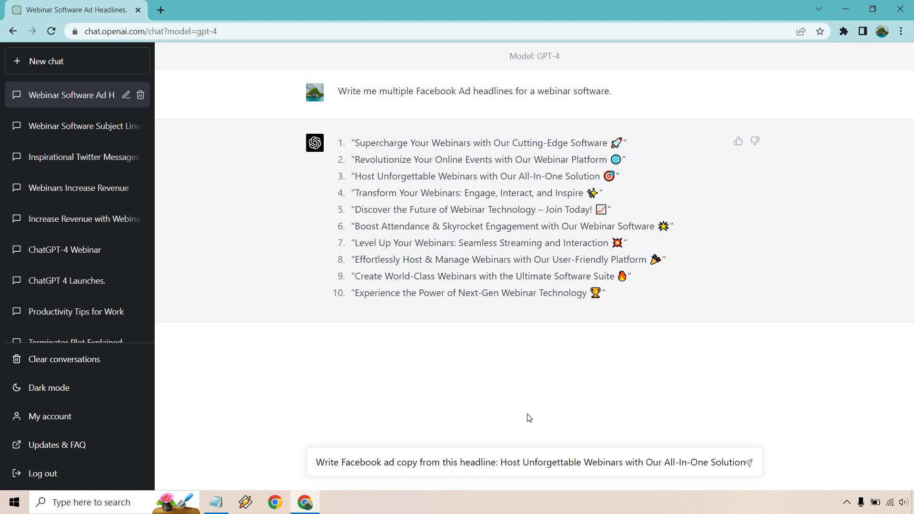
left_click_drag(461, 462, 673, 462)
left_click(589, 376)
left_click(748, 463)
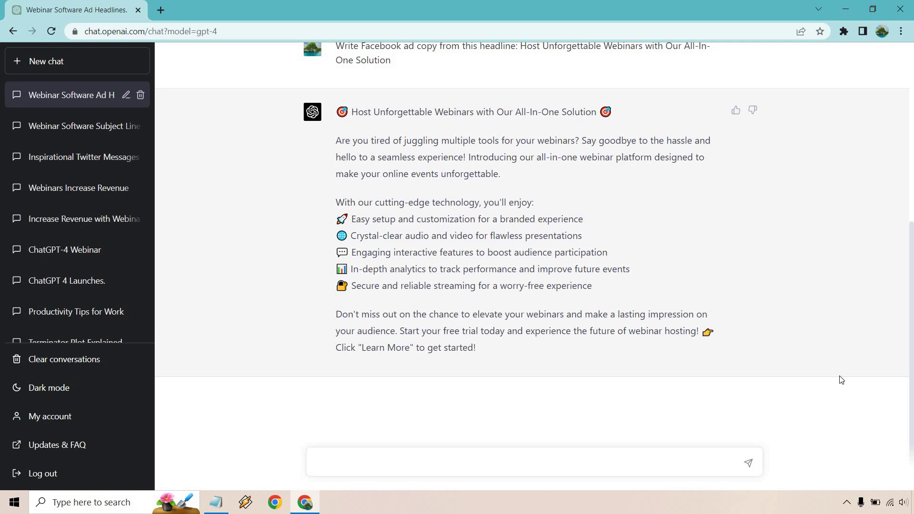
Open a new GPT-4 chat and paste the WebinarX review YouTube description prompt.
scroll(841, 380, "up", 6)
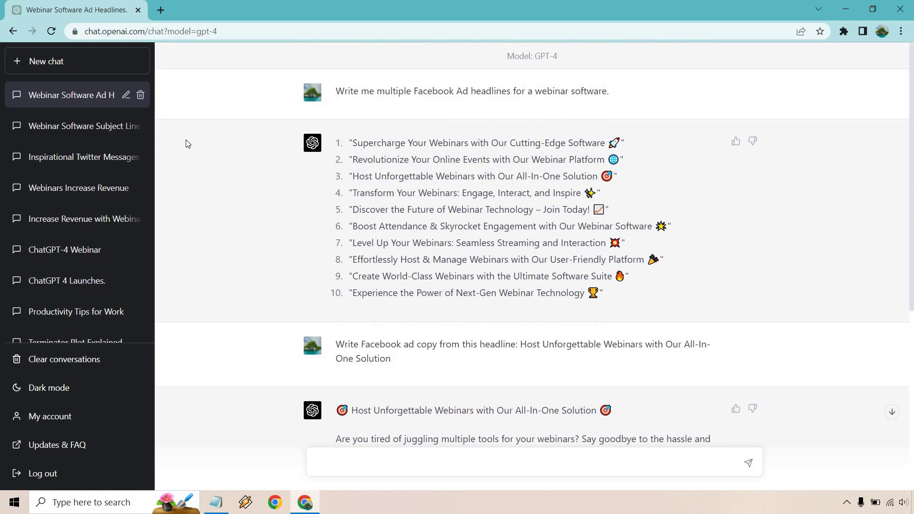
left_click(99, 63)
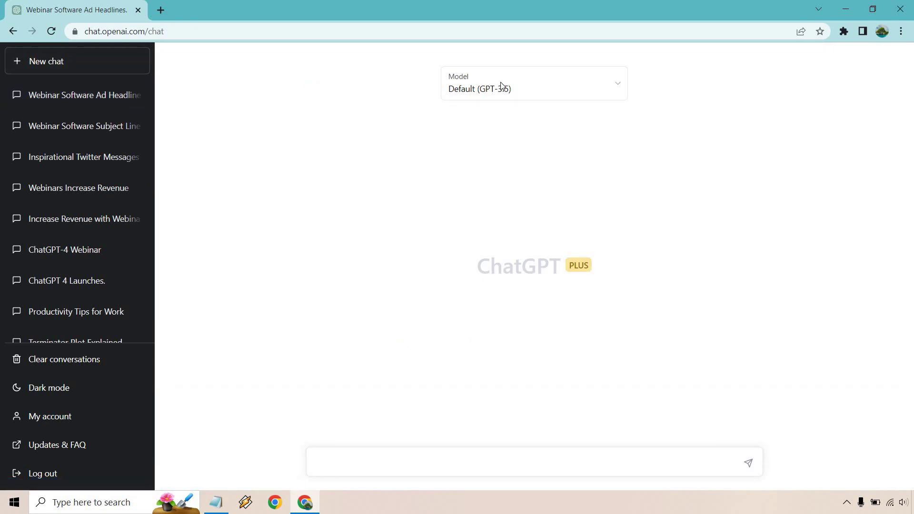
left_click(533, 84)
left_click(470, 175)
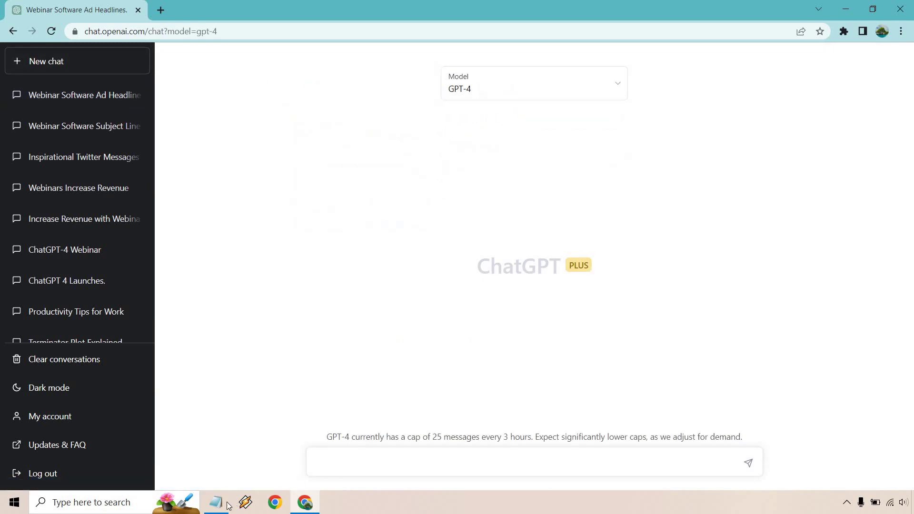
type("Write the YouTube description for a video about a webinar software review. Make sure that you include a call to action for the product which is called WebinarX.")
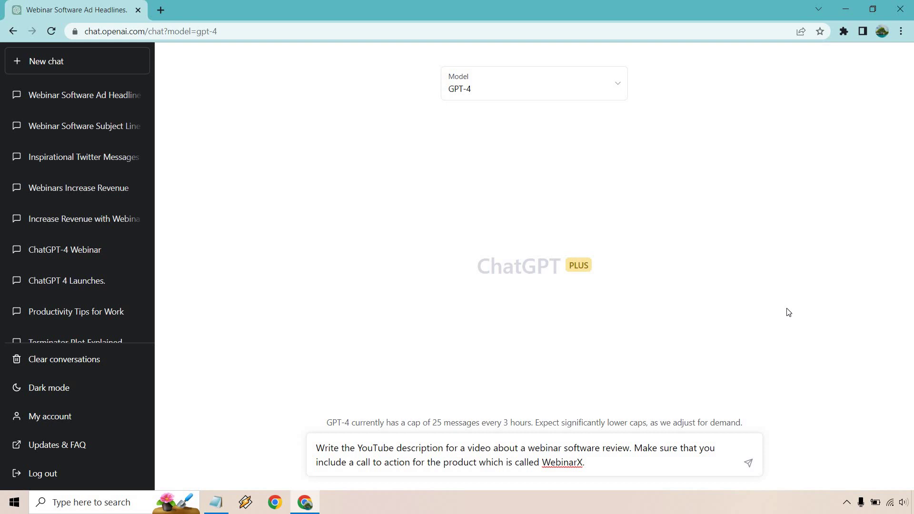
Send the prompt and review GPT-4's description with timestamps, social links and hashtags.
left_click(749, 463)
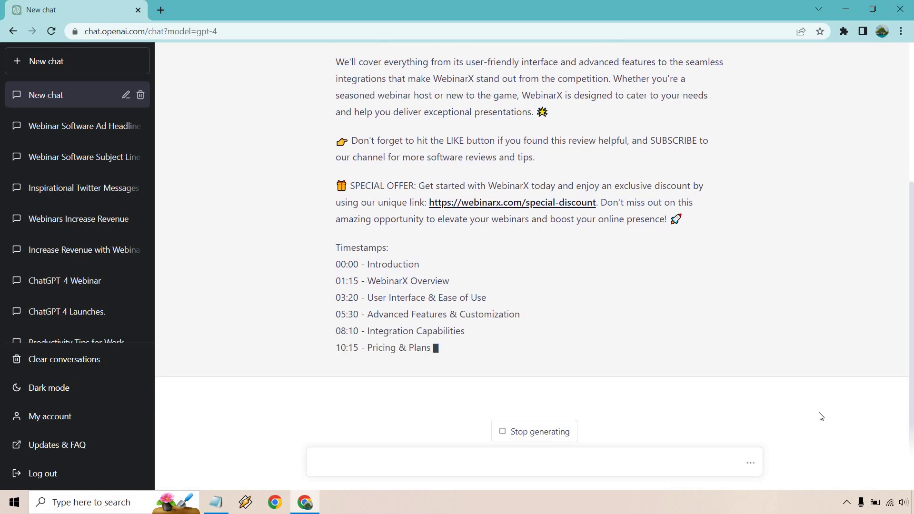
scroll(574, 151, "up", 4)
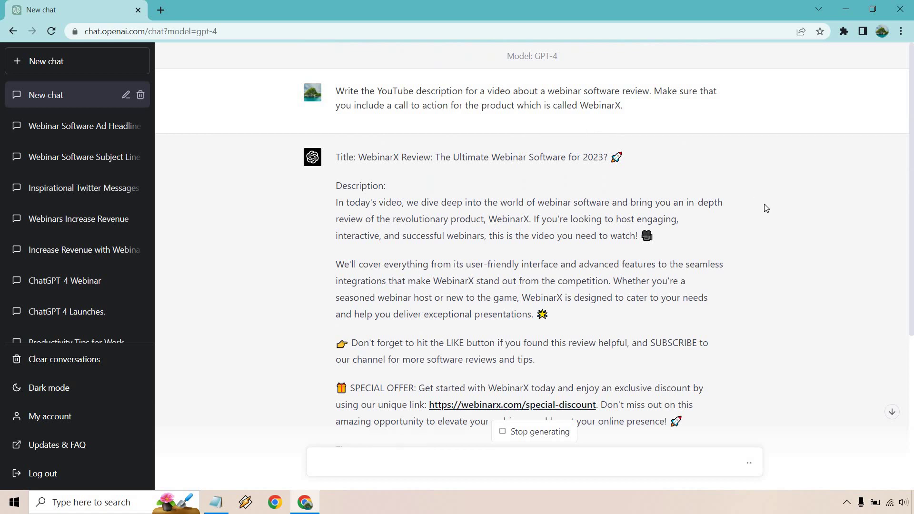
scroll(783, 252, "down", 5)
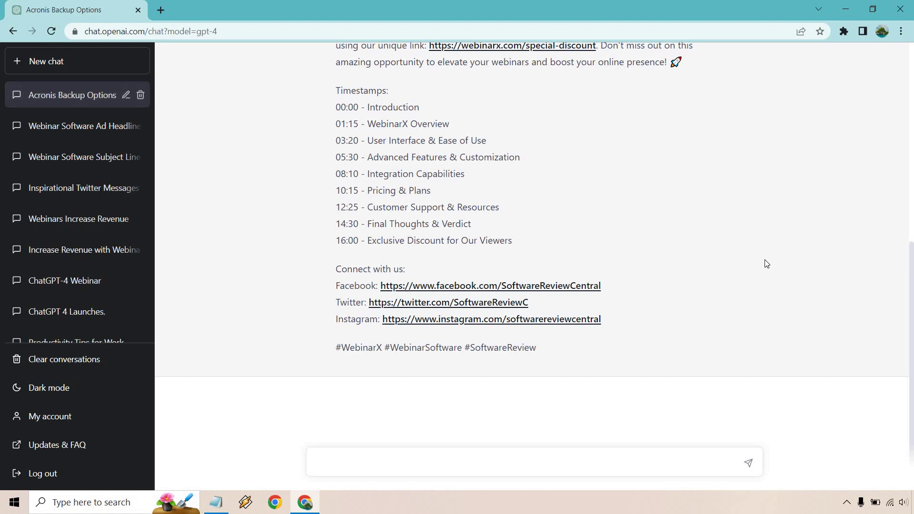
scroll(766, 263, "up", 7)
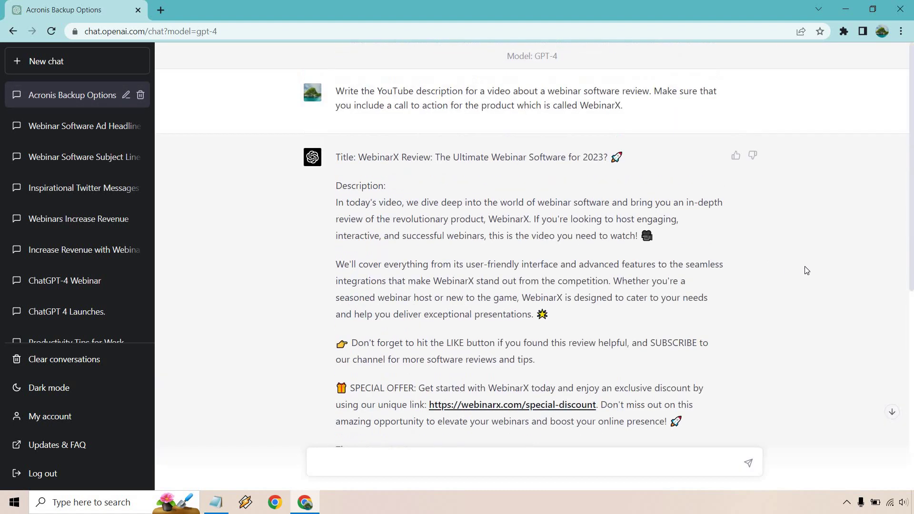